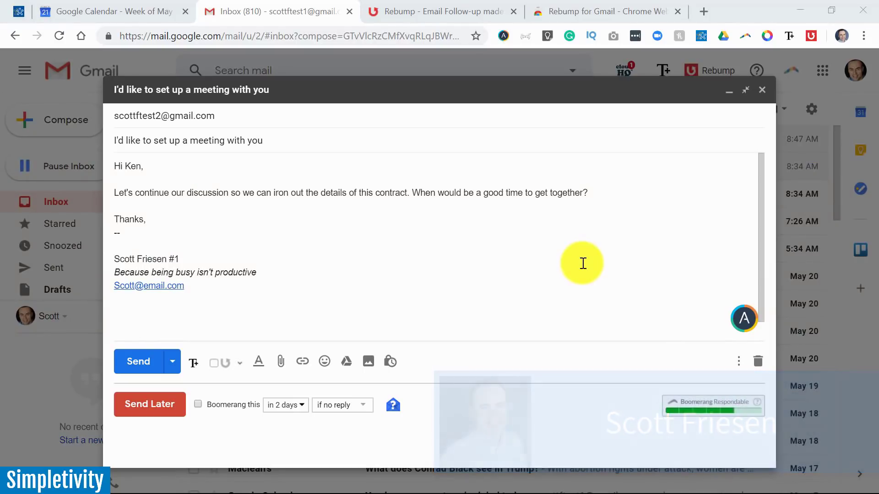
# Step: Enable Rebump follow-ups on the meeting request, with Bump 1 sending after 3 days
pyautogui.click(593, 10)
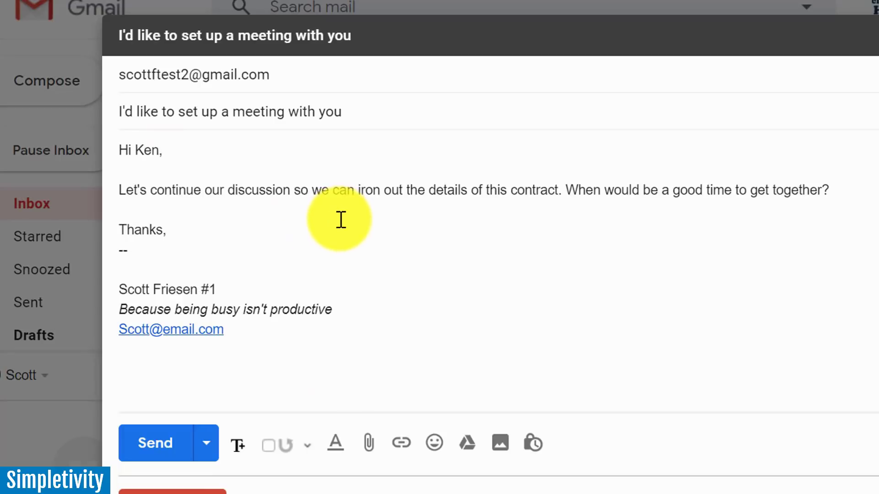
pyautogui.click(272, 451)
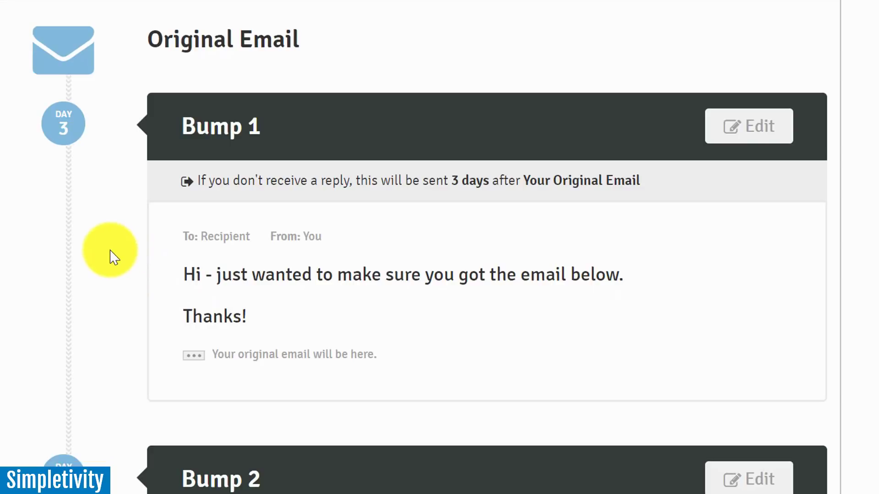
pyautogui.scroll(-2, 110, 253)
pyautogui.scroll(2, 110, 252)
pyautogui.scroll(-4, 113, 257)
pyautogui.scroll(-2, 114, 258)
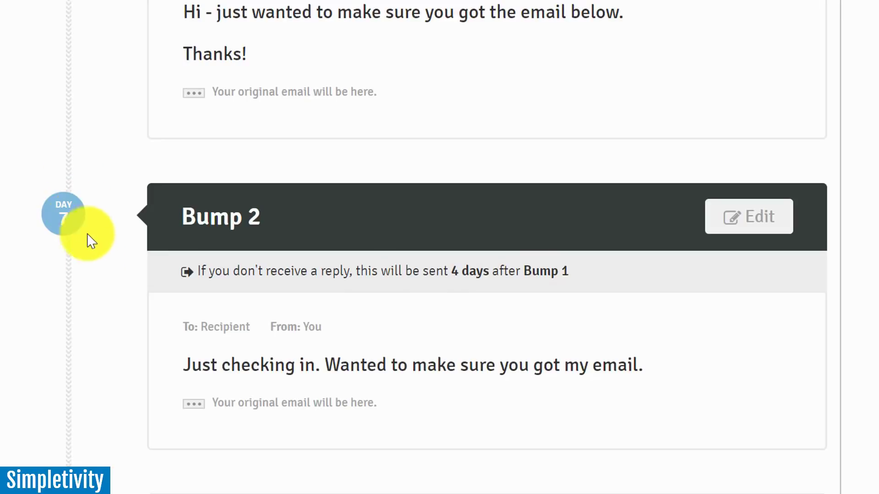
pyautogui.scroll(-2, 108, 268)
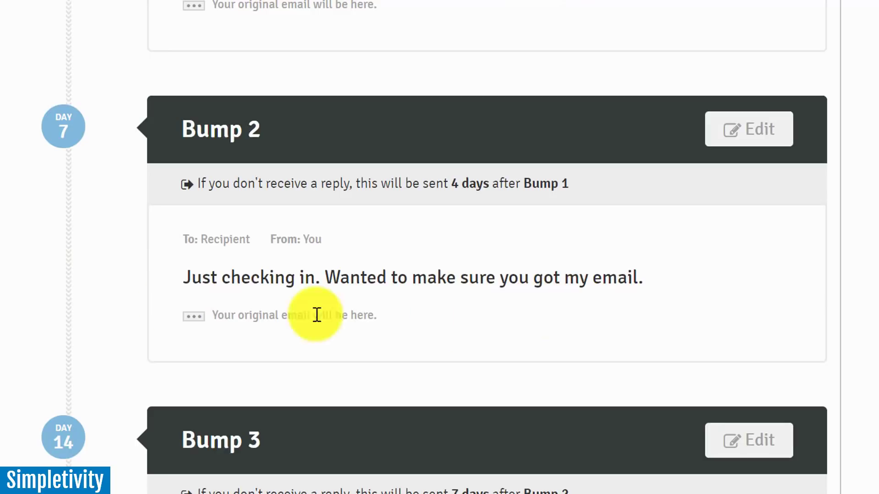
pyautogui.scroll(-2, 132, 291)
pyautogui.scroll(-6, 131, 291)
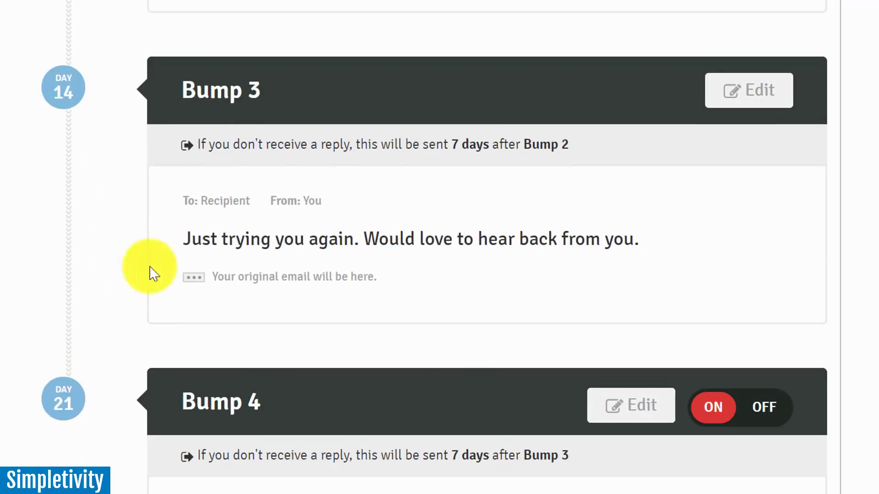
pyautogui.scroll(-2, 83, 320)
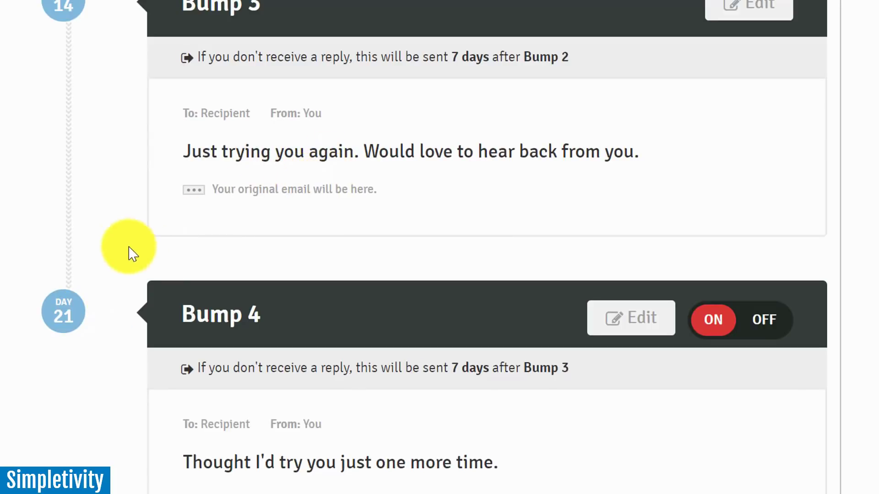
pyautogui.scroll(2, 113, 253)
pyautogui.scroll(7, 113, 253)
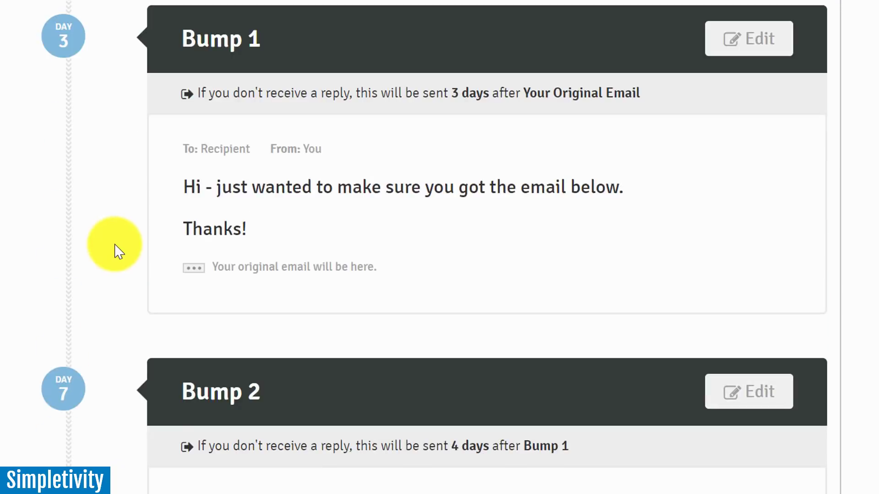
pyautogui.scroll(4, 118, 251)
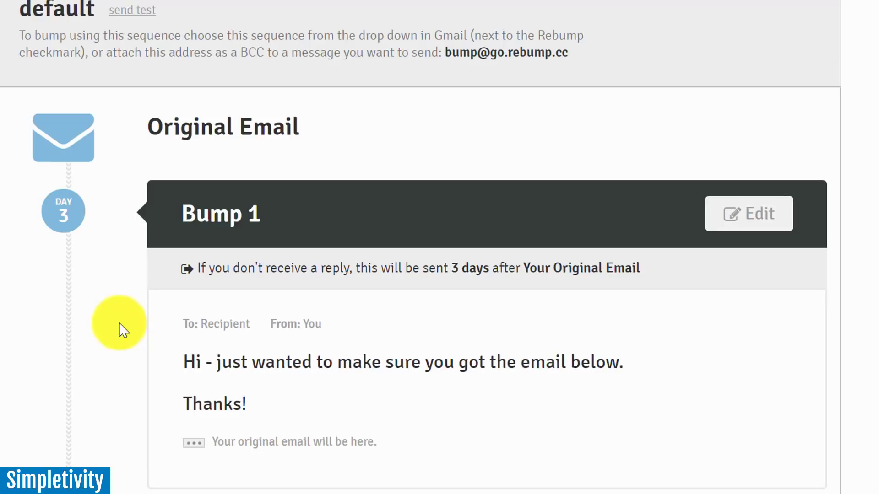
pyautogui.scroll(-2, 120, 329)
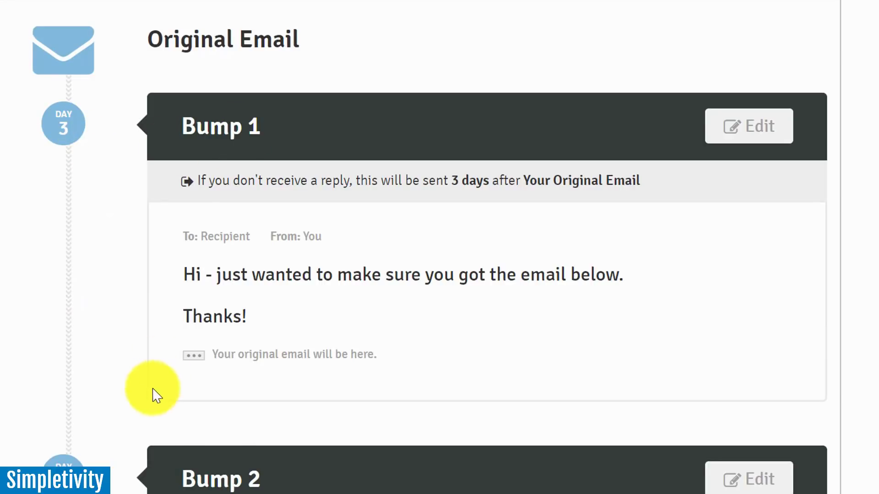
pyautogui.scroll(-5, 152, 392)
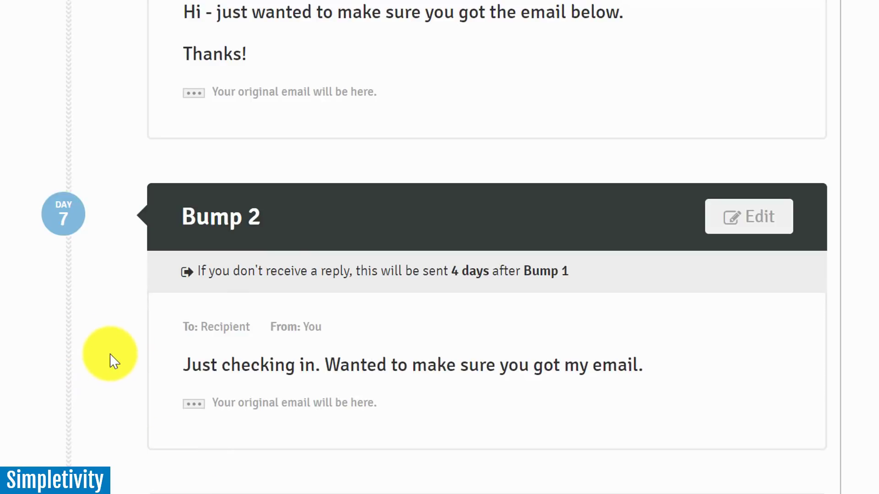
pyautogui.scroll(-5, 114, 361)
pyautogui.scroll(-3, 110, 412)
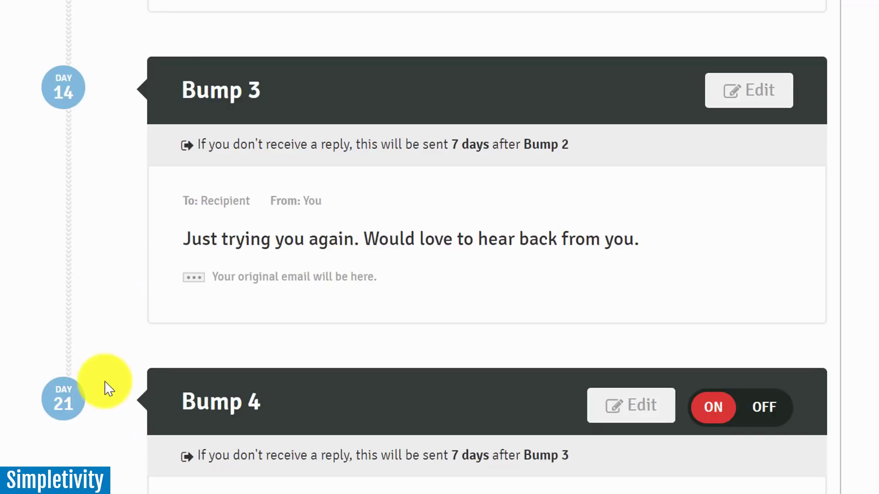
pyautogui.scroll(5, 112, 318)
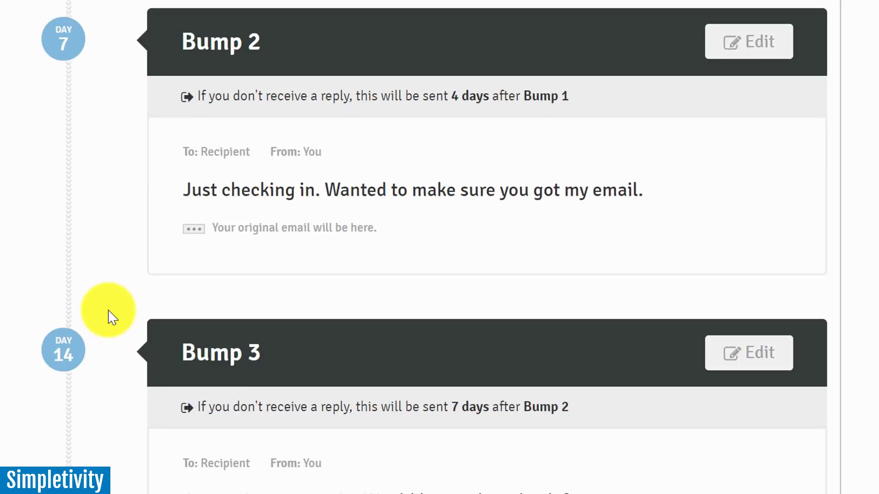
pyautogui.scroll(9, 113, 319)
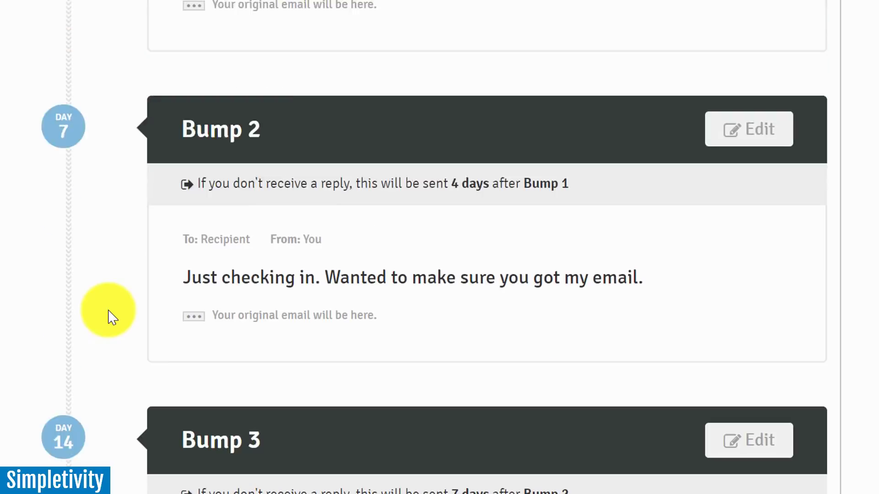
pyautogui.scroll(3, 112, 318)
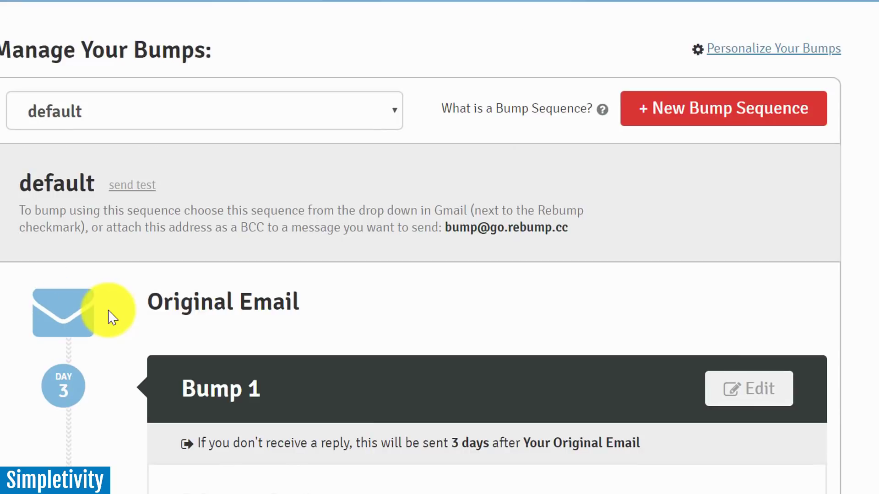
# Step: Select the Proposal sequence from the Manage Your Bumps dropdown
pyautogui.click(295, 119)
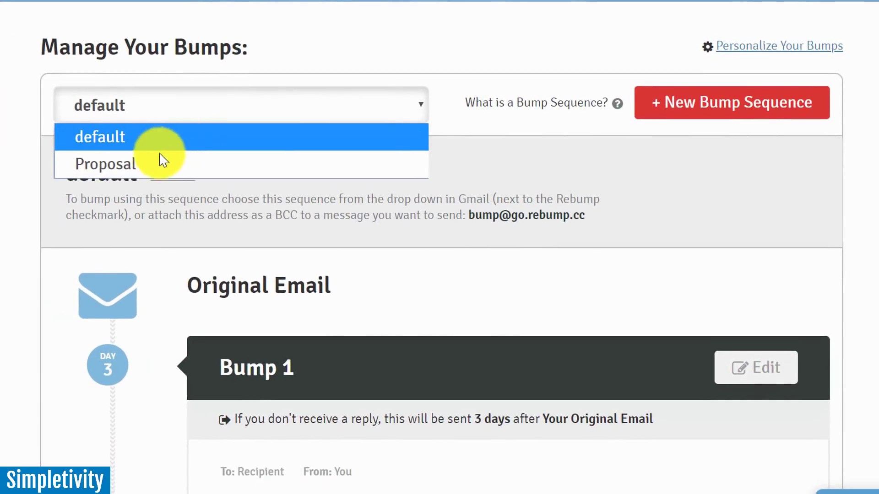
pyautogui.click(112, 163)
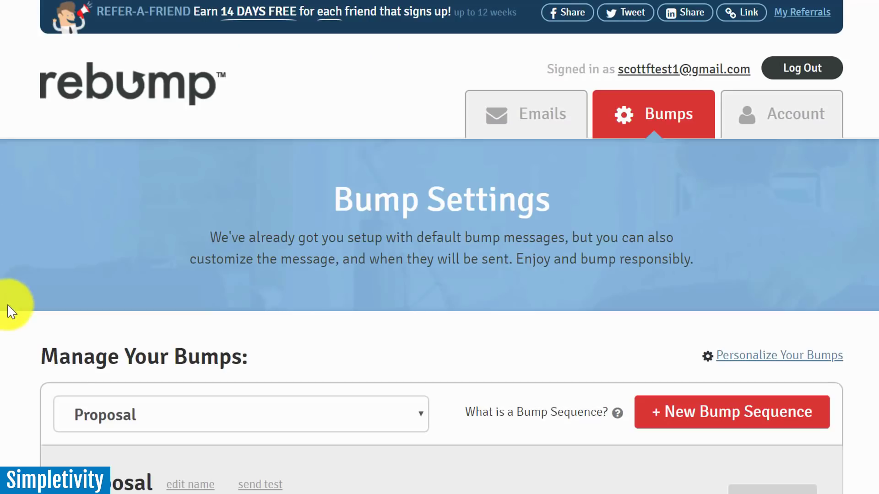
pyautogui.scroll(-9, 440, 275)
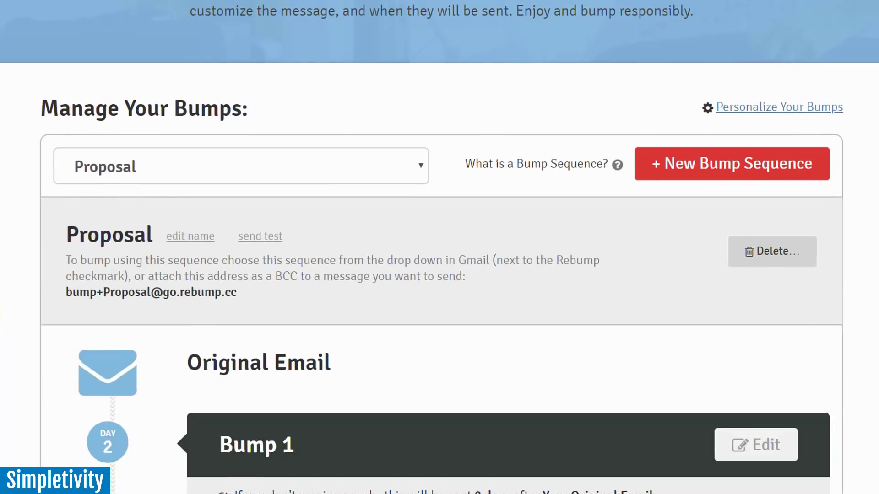
pyautogui.scroll(-4, 440, 275)
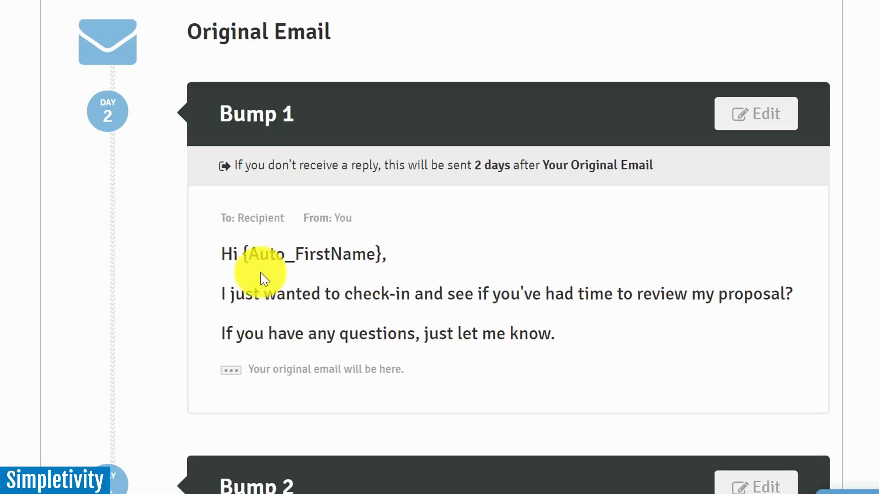
pyautogui.scroll(-3, 154, 262)
pyautogui.scroll(-3, 153, 262)
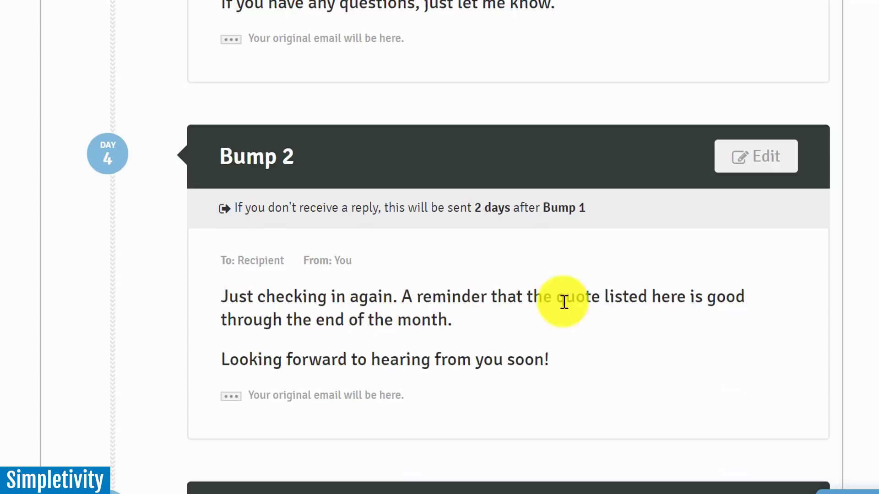
# Step: Edit Proposal's Bump 2, keep 2 days, then cancel without saving its message
pyautogui.click(755, 164)
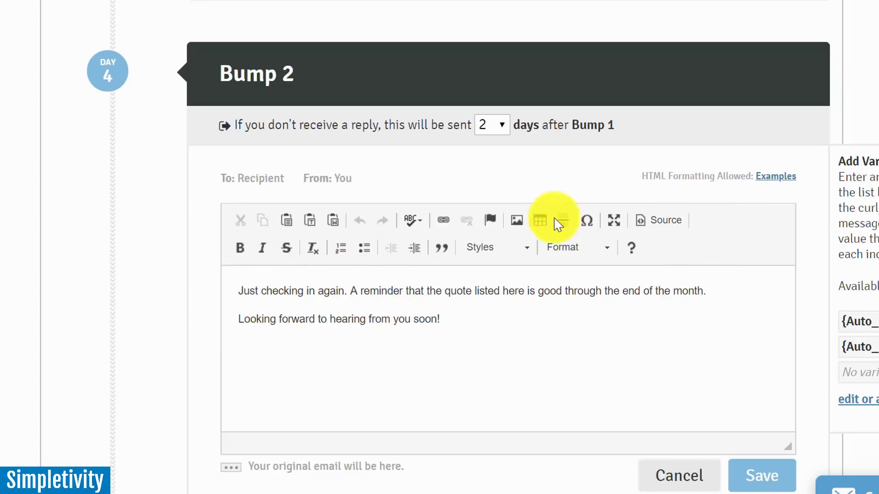
pyautogui.click(503, 129)
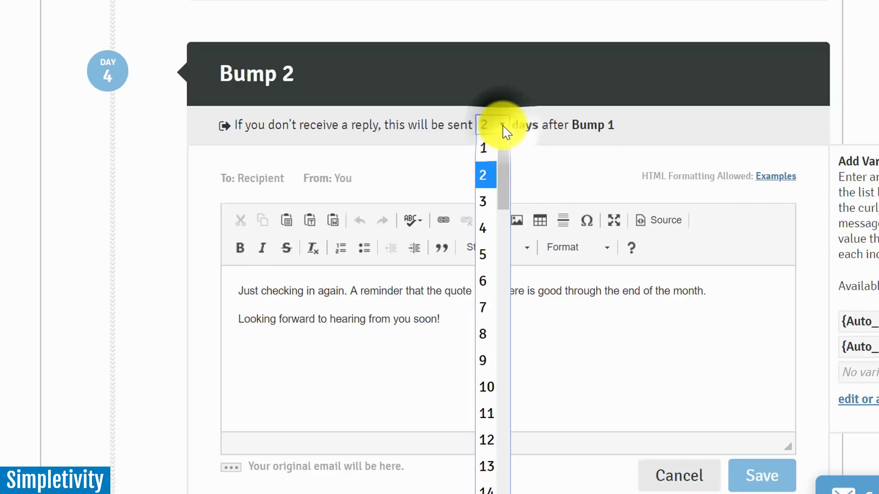
pyautogui.click(488, 172)
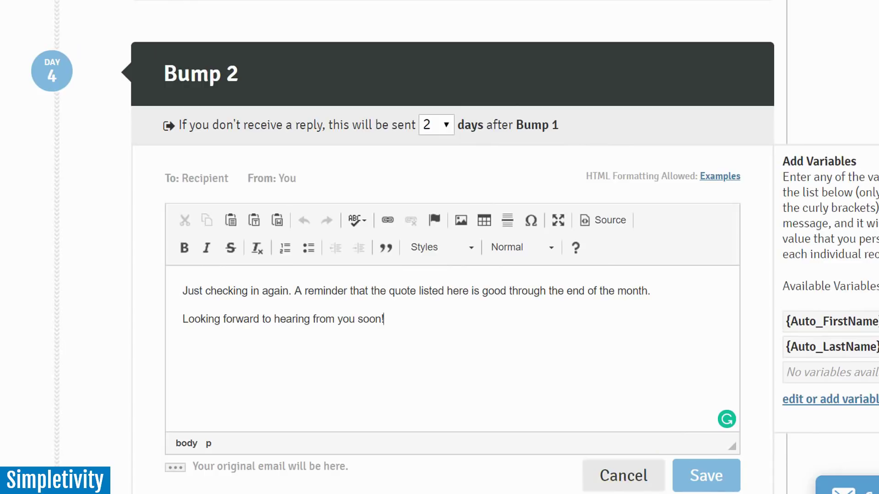
pyautogui.click(614, 474)
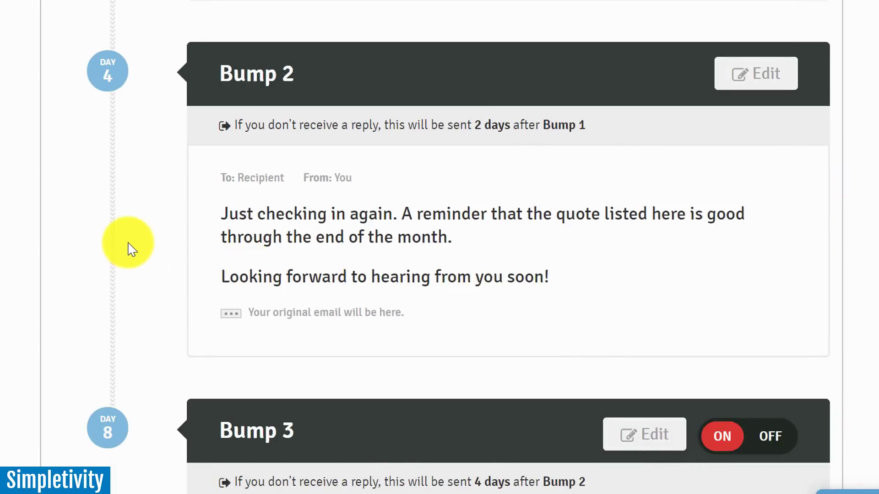
pyautogui.scroll(-5, 130, 249)
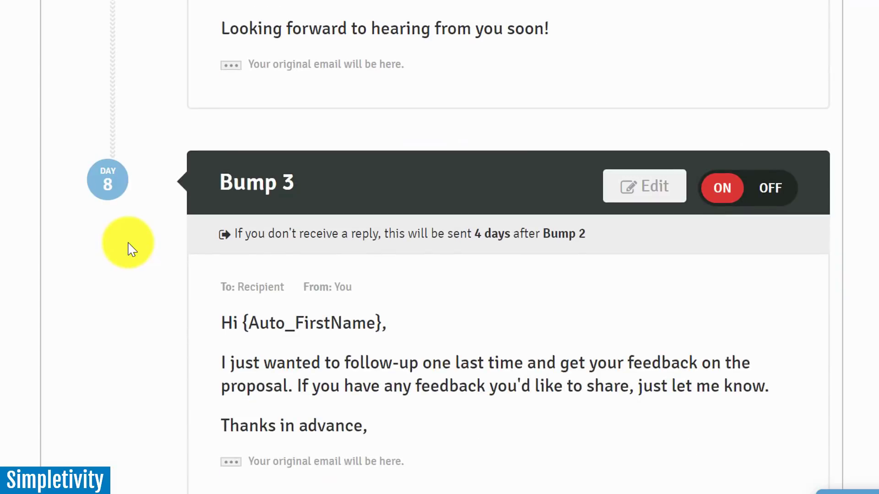
pyautogui.scroll(-2, 140, 242)
pyautogui.scroll(12, 138, 241)
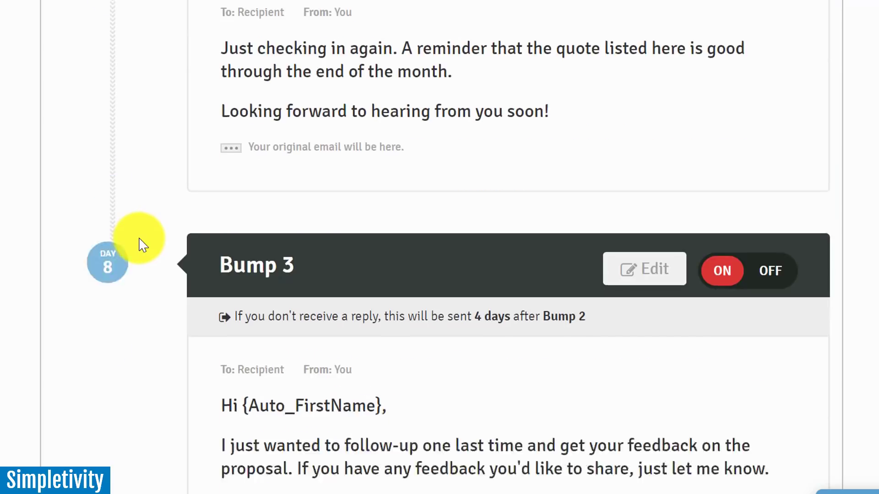
pyautogui.scroll(10, 151, 229)
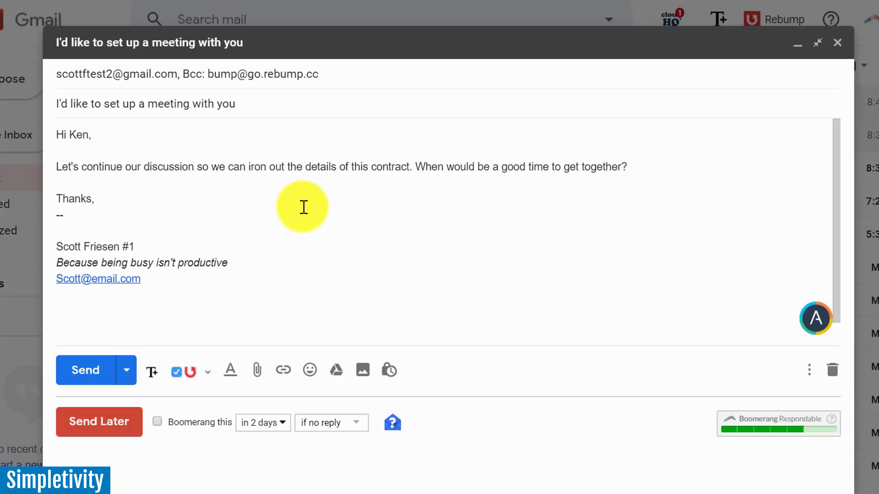
pyautogui.click(181, 375)
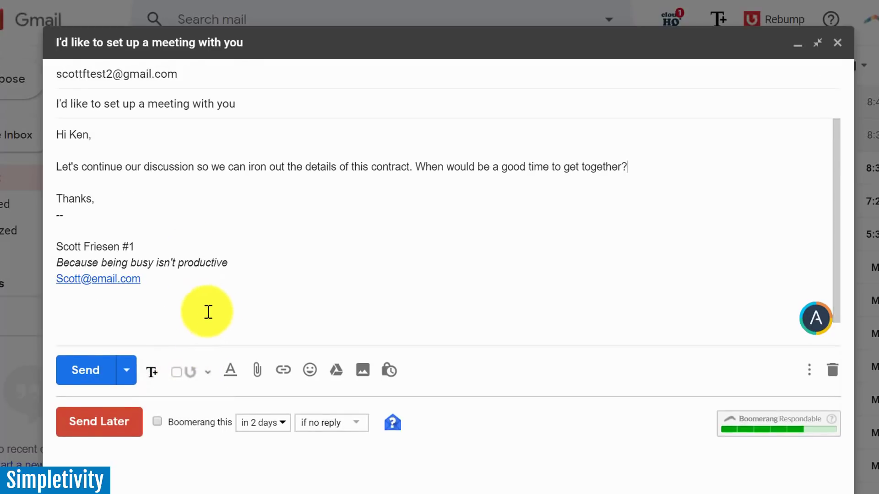
pyautogui.click(180, 374)
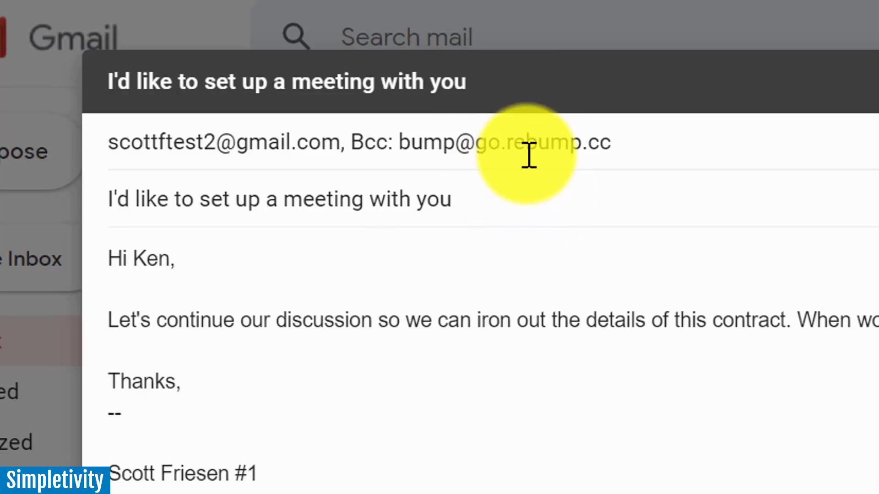
pyautogui.moveTo(529, 156)
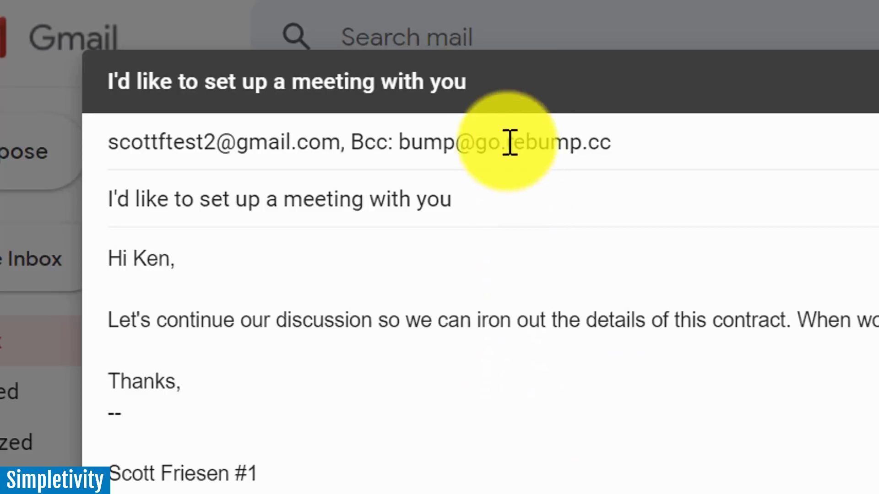
pyautogui.moveTo(485, 137)
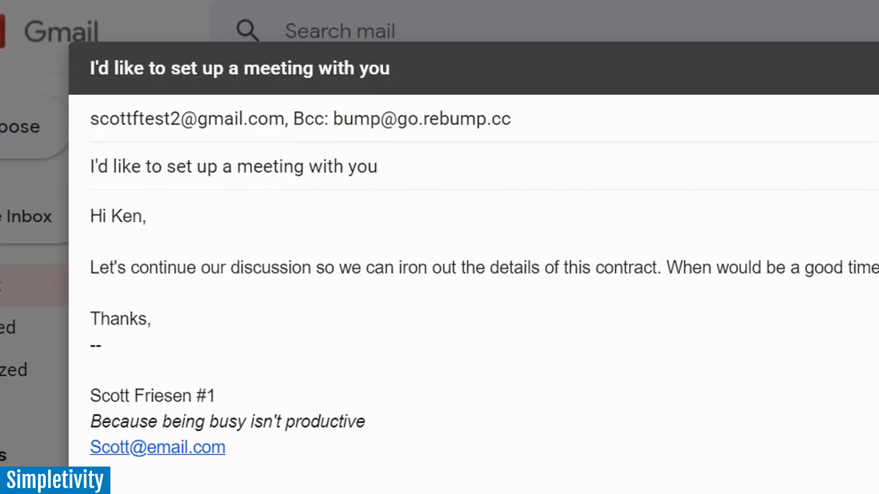
# Step: Uncheck Rebump on the meeting draft, then pick a sequence in Choose Bump Seq
pyautogui.click(283, 493)
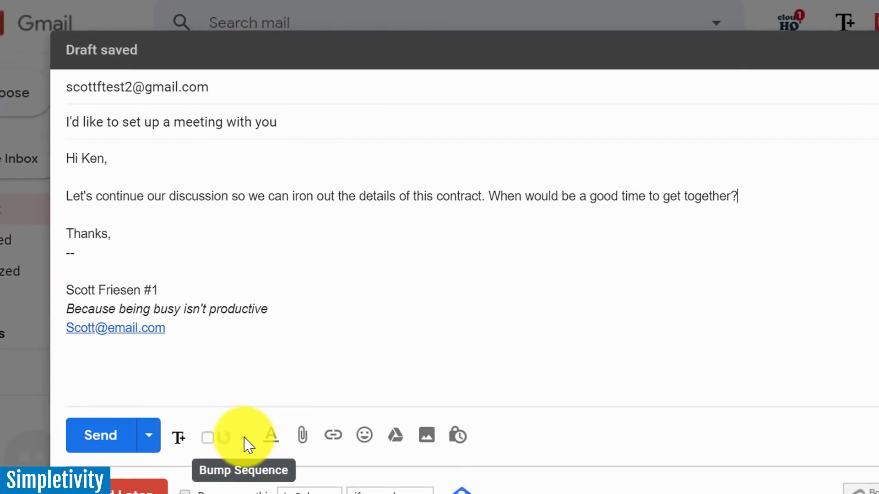
pyautogui.click(244, 438)
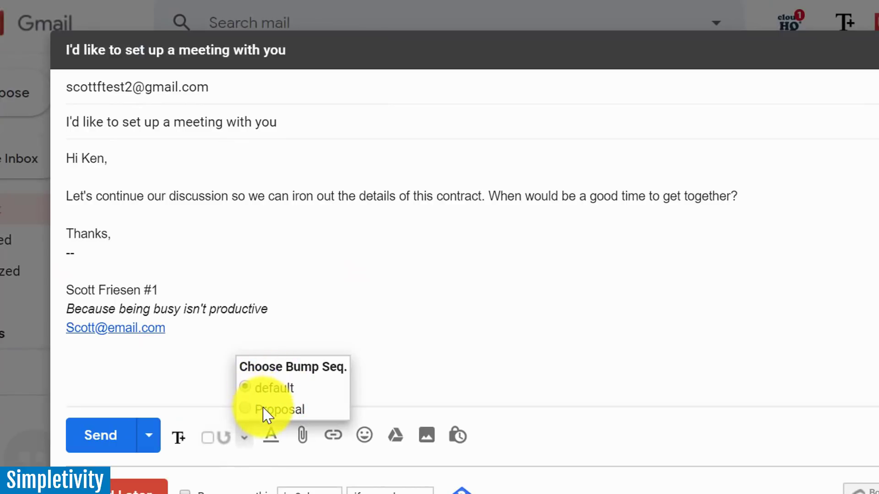
pyautogui.click(246, 387)
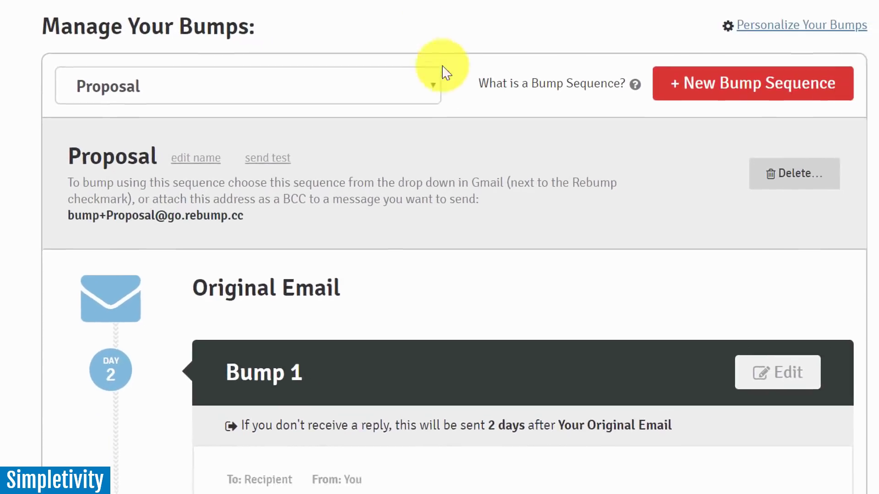
# Step: View the Emails tab's two active bumped emails, toggling select-all on and off
pyautogui.scroll(5, 451, 117)
pyautogui.click(523, 44)
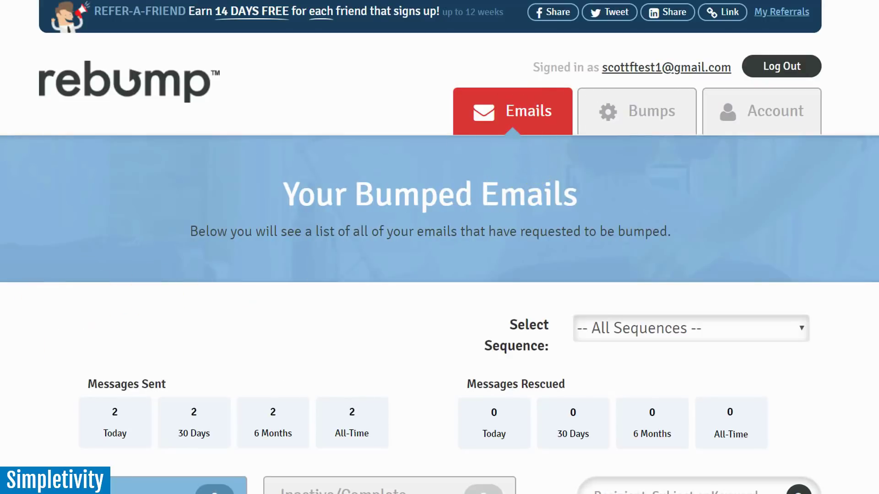
pyautogui.scroll(-3, 11, 382)
pyautogui.scroll(-3, 14, 382)
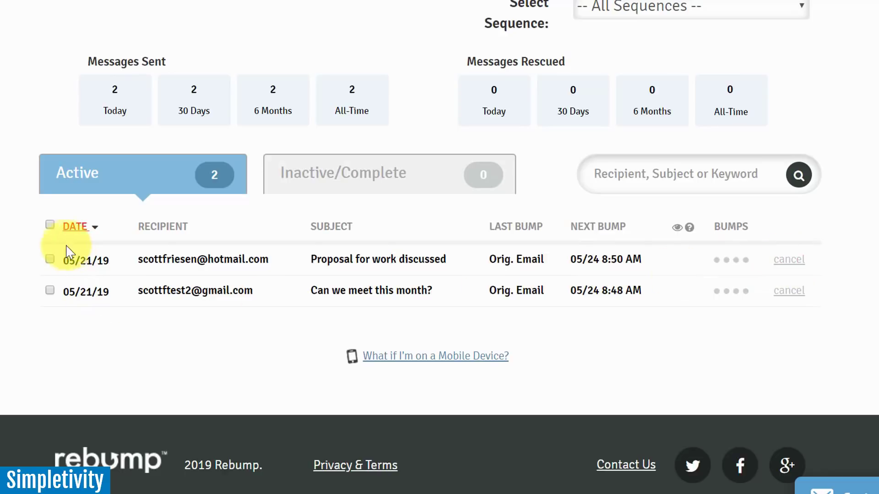
pyautogui.click(50, 225)
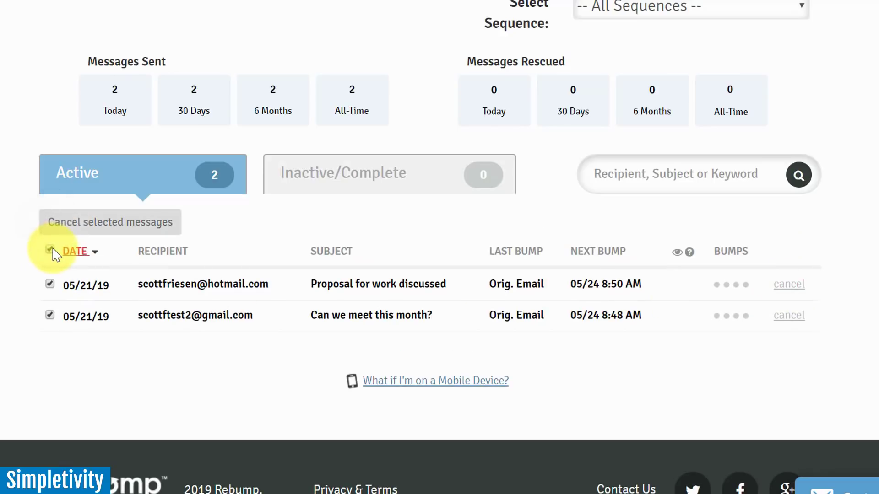
pyautogui.click(49, 248)
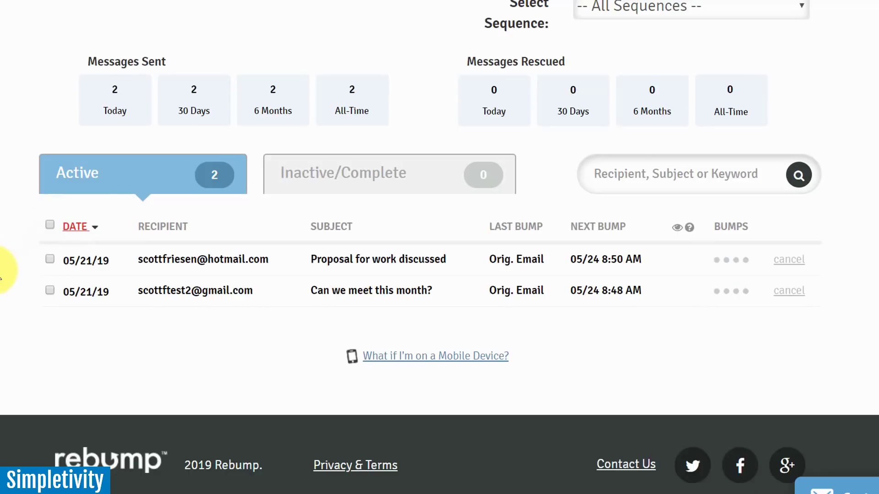
pyautogui.scroll(7, 1, 275)
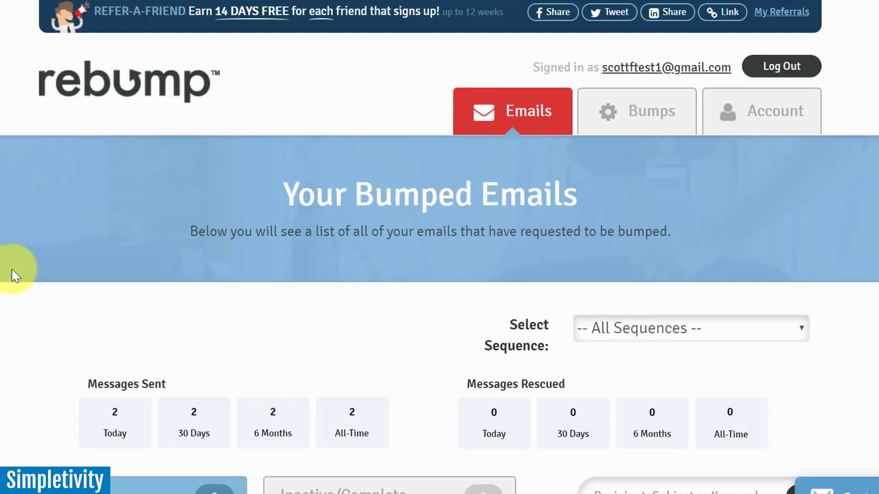
# Step: Show the Account page's Bump Settings: Pacific Standard Time, all seven days allowed
pyautogui.click(771, 123)
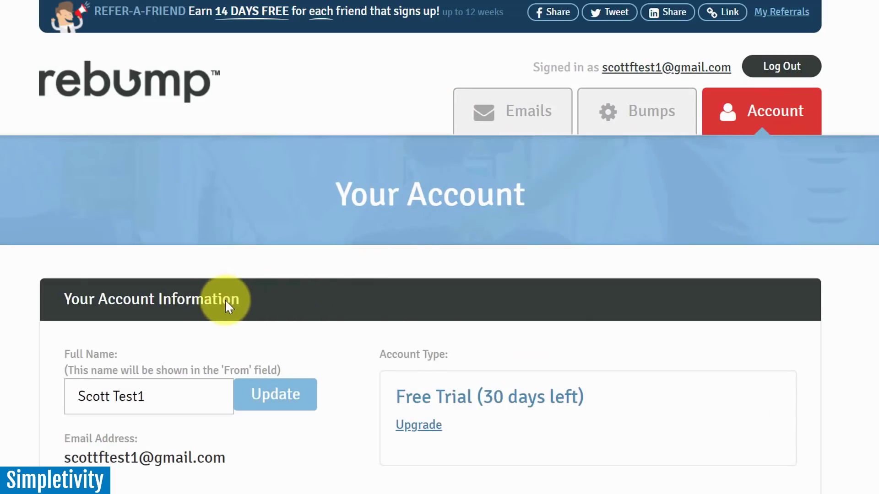
pyautogui.scroll(-10, 4, 306)
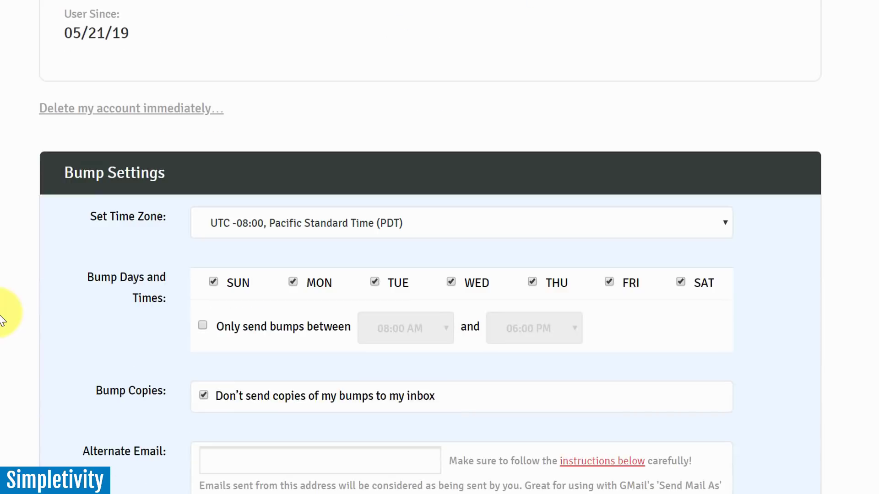
pyautogui.scroll(-2, 2, 320)
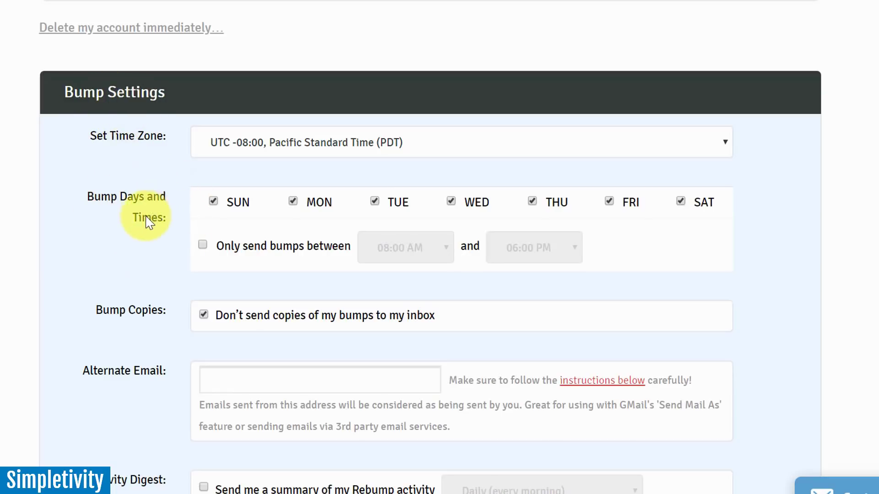
# Step: Exclude Sunday and Saturday and only send bumps between 08:00 AM and 06:00 PM
pyautogui.click(213, 201)
pyautogui.click(682, 202)
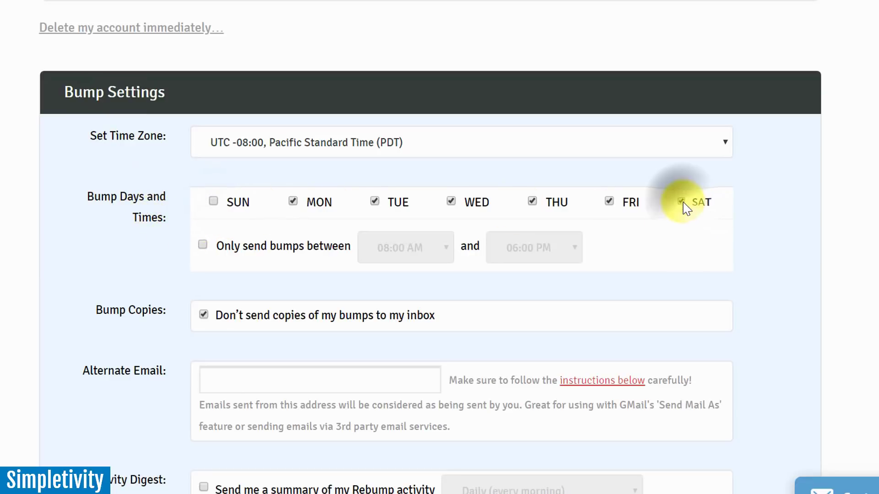
pyautogui.click(204, 245)
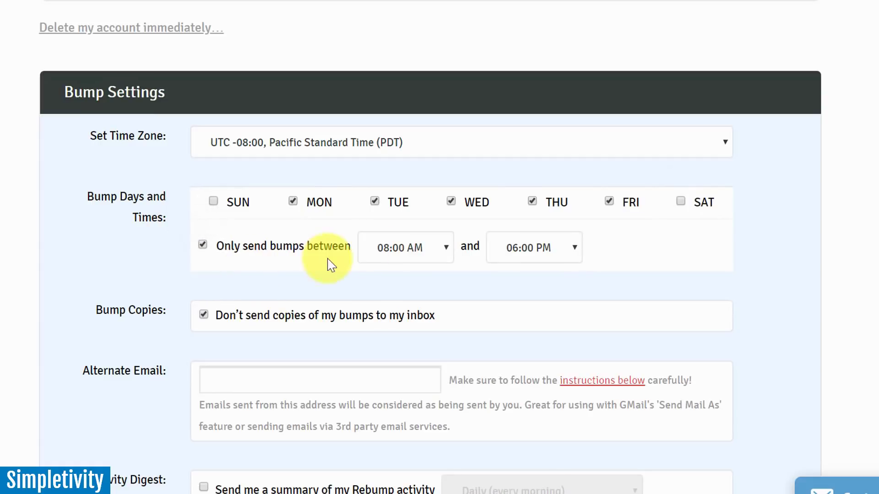